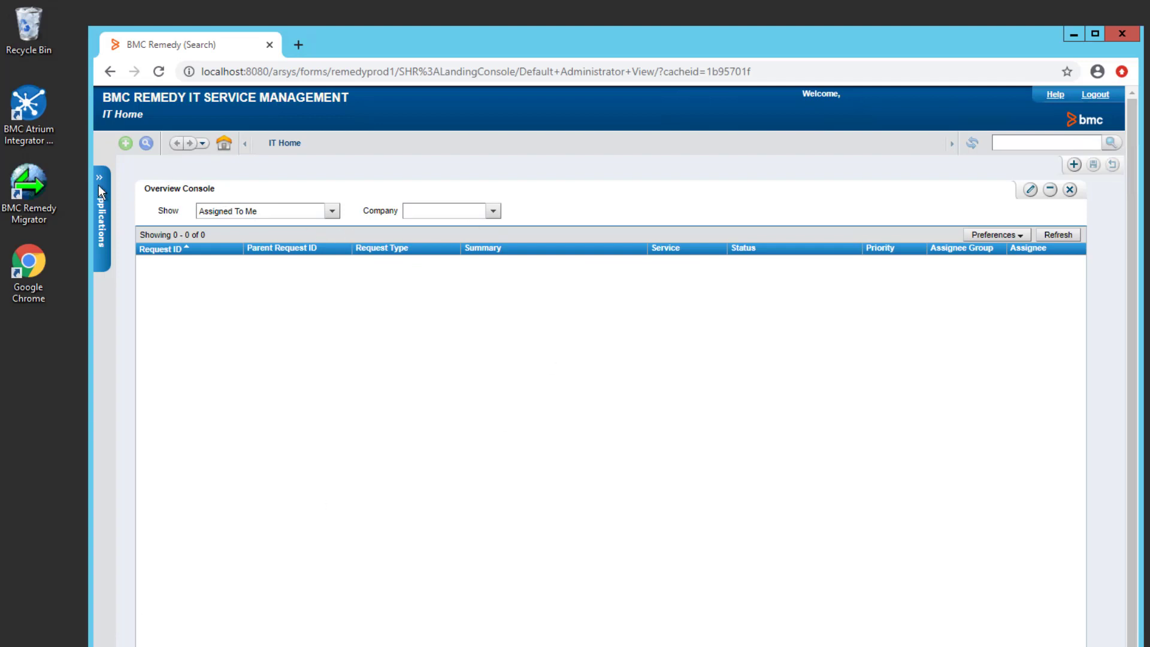
Show the AR System Server Group Console entry under Remedy Management Console in the Applications list.
{"action": "left_click", "coordinate": [99, 177]}
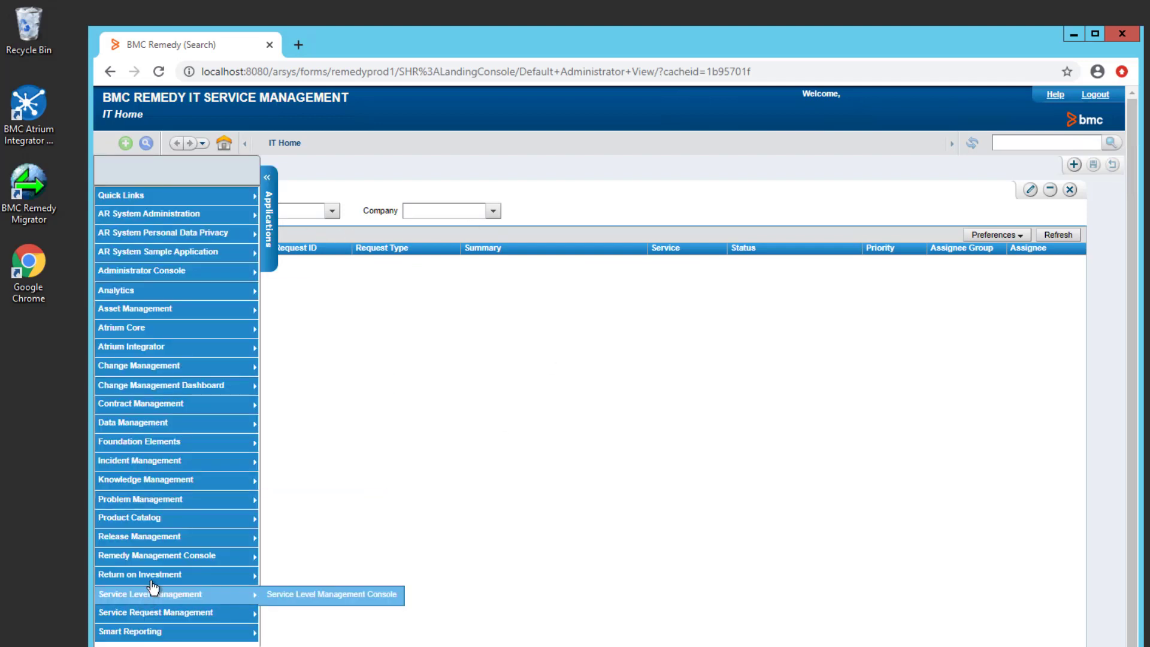
{"action": "mouse_move", "coordinate": [159, 561]}
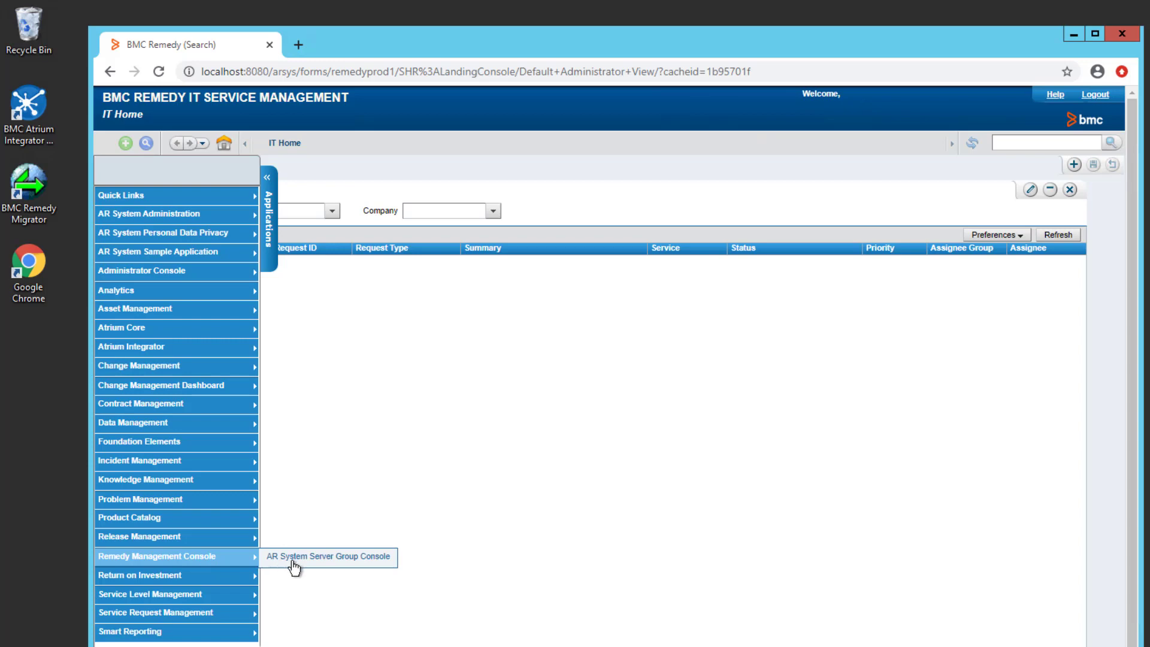
Open the AR System Server Group Console's Manage Processes page and browse the server process table.
{"action": "left_click", "coordinate": [285, 563]}
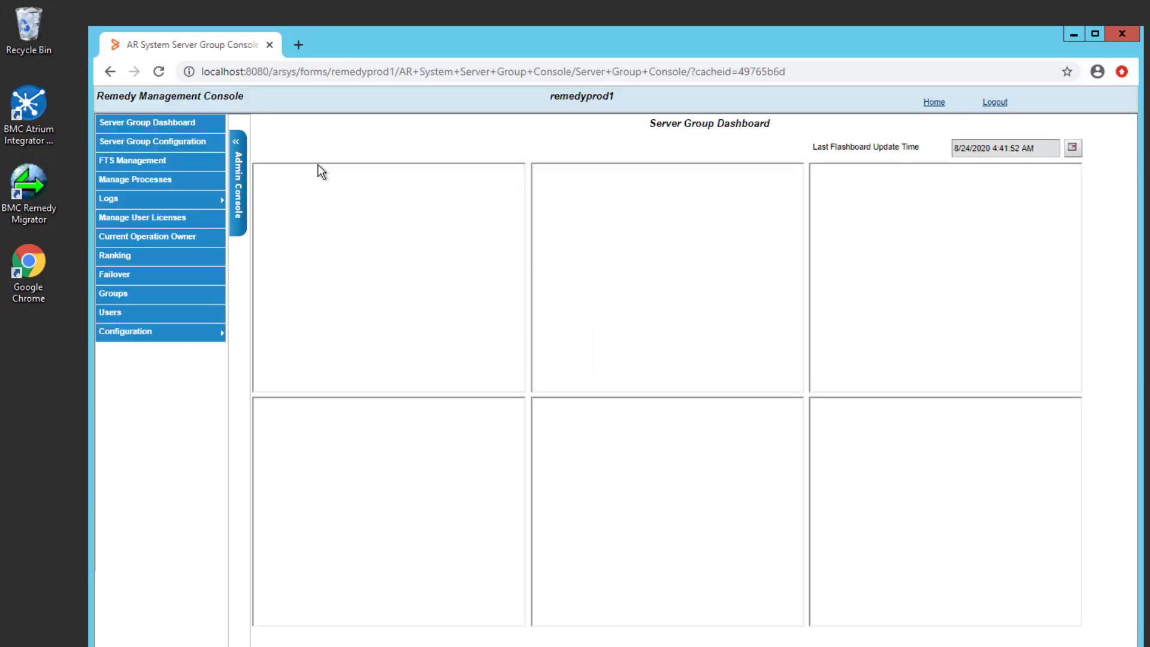
{"action": "left_click", "coordinate": [120, 187]}
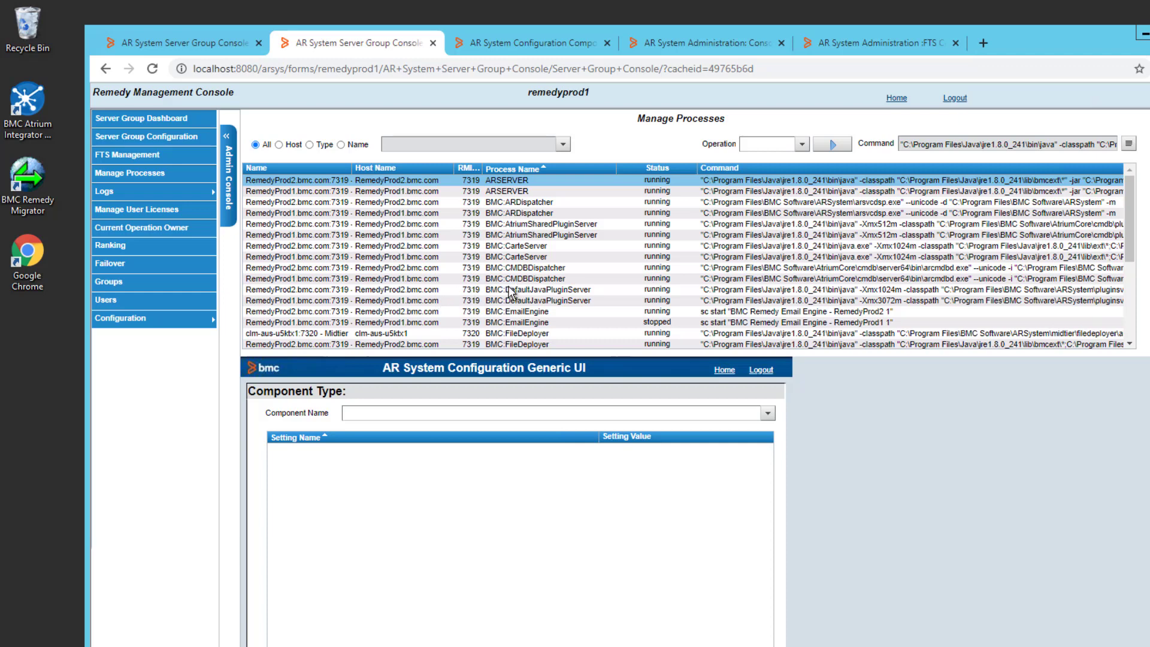
{"action": "left_click", "coordinate": [524, 312]}
{"action": "scroll", "coordinate": [525, 313], "scroll_direction": "down", "scroll_amount": 5}
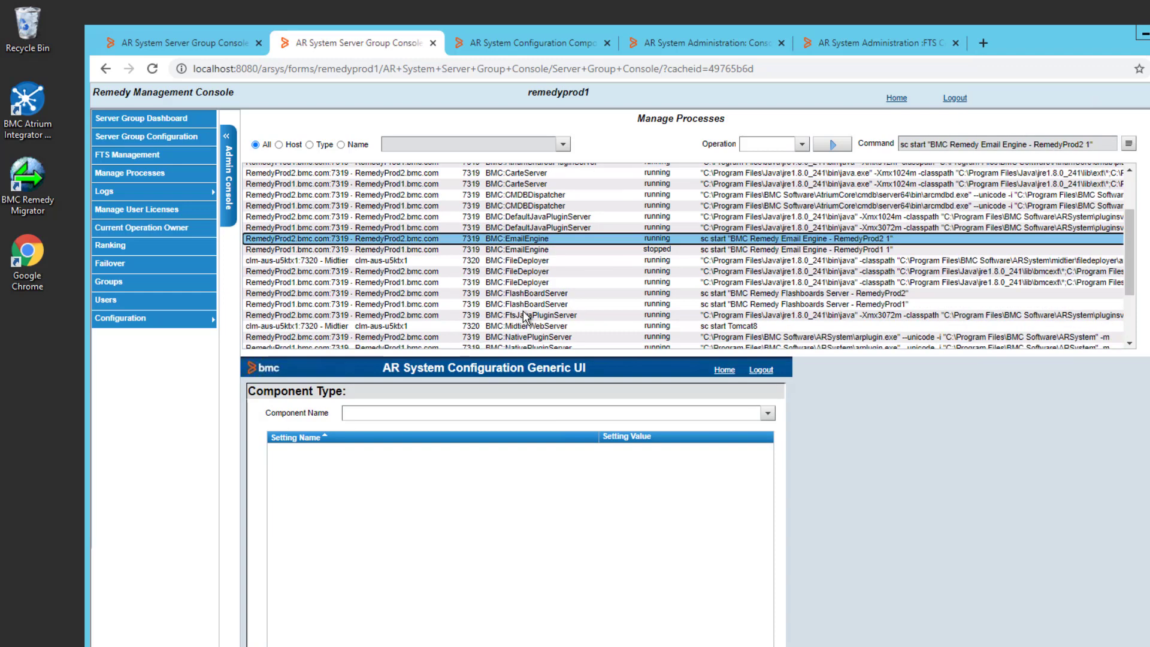
Change the RemedyProd2 FtsJavaPluginServer Max Threads from 30 to 25 and apply it.
{"action": "left_click", "coordinate": [520, 243]}
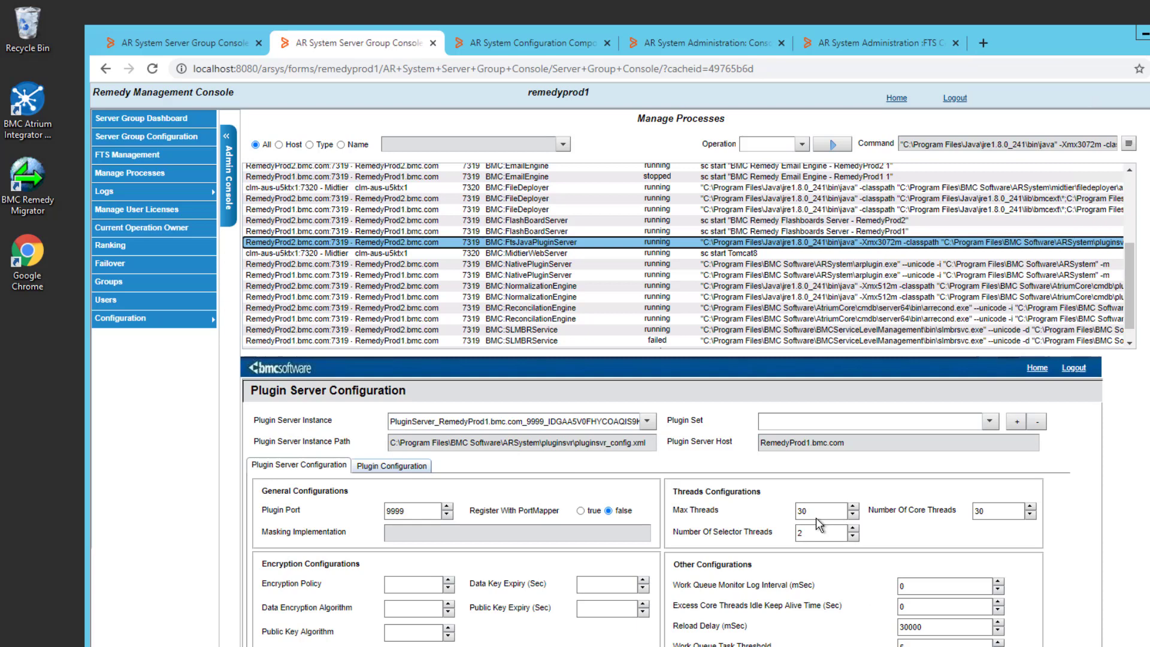
{"action": "left_click", "coordinate": [820, 510]}
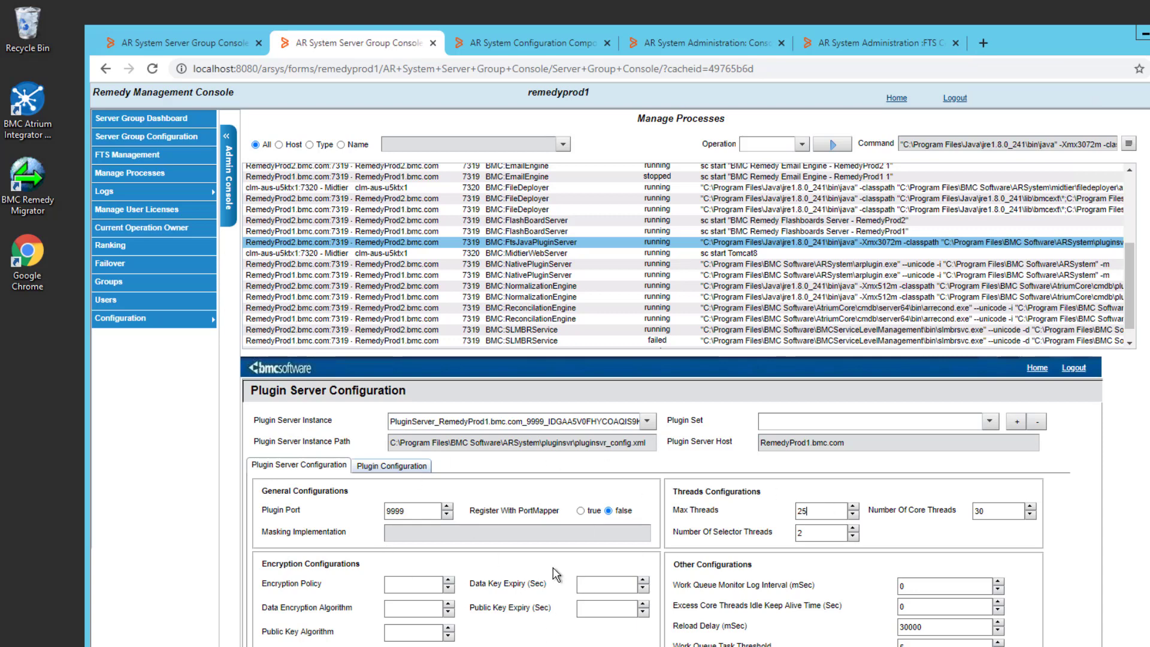
{"action": "scroll", "coordinate": [554, 574], "scroll_direction": "down", "scroll_amount": 4}
{"action": "left_click", "coordinate": [291, 592]}
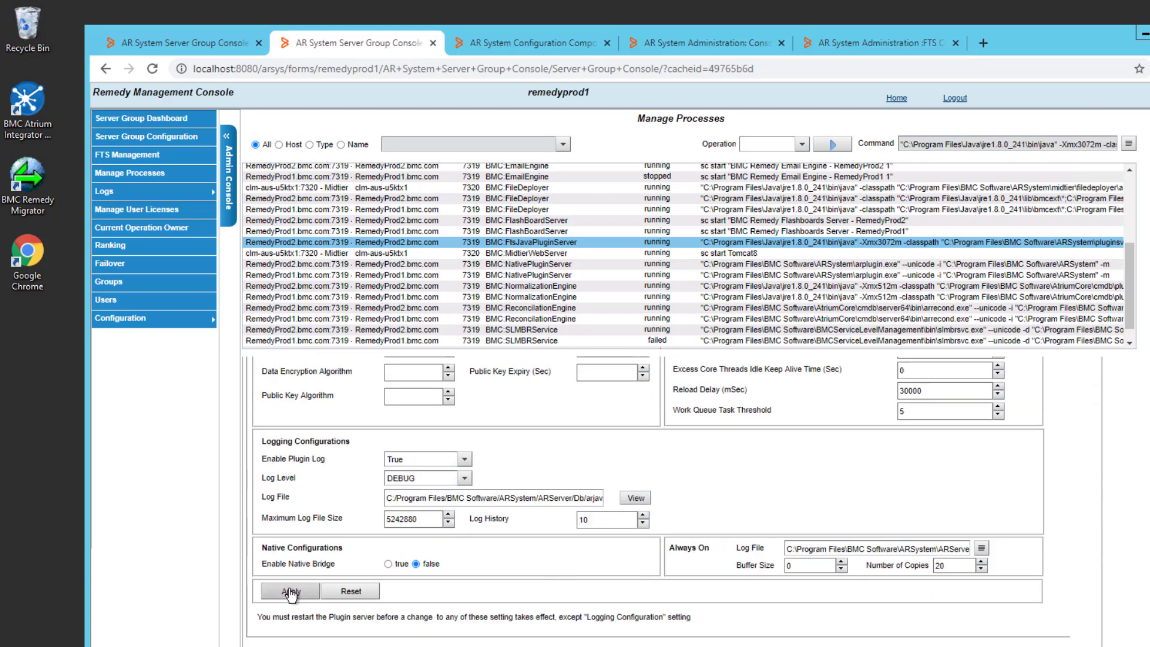
Stop the RemedyProd2 FtsJavaPluginServer process.
{"action": "left_click", "coordinate": [803, 146]}
{"action": "left_click", "coordinate": [770, 168]}
{"action": "left_click", "coordinate": [830, 145]}
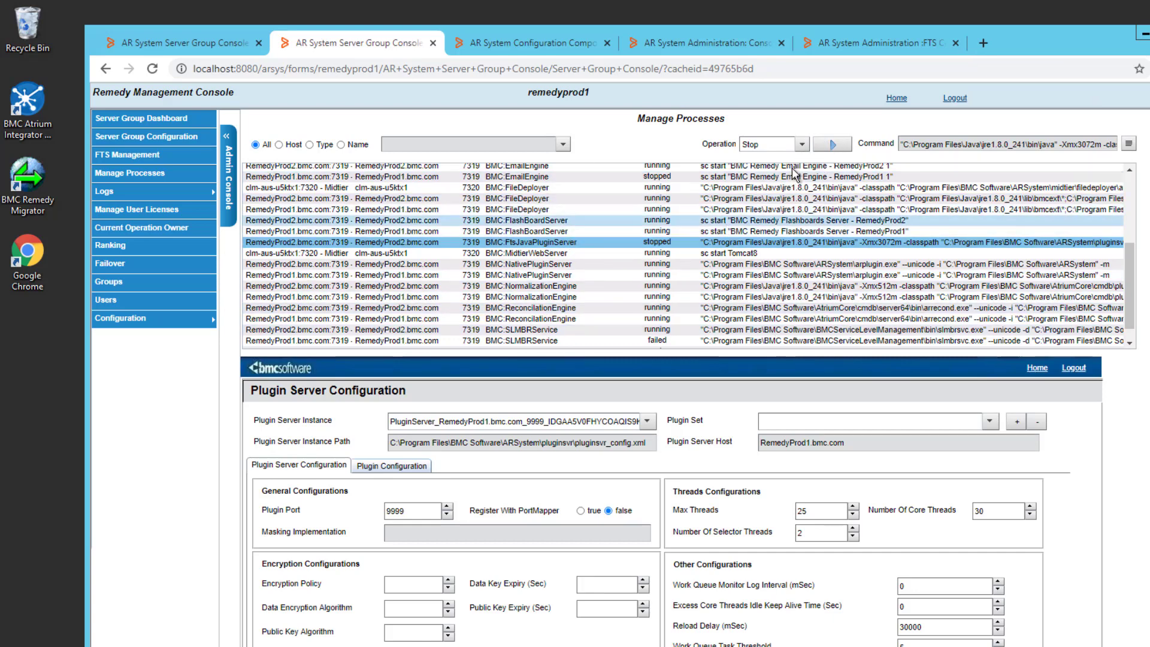
Start the RemedyProd2 FtsJavaPluginServer process again.
{"action": "left_click", "coordinate": [801, 145]}
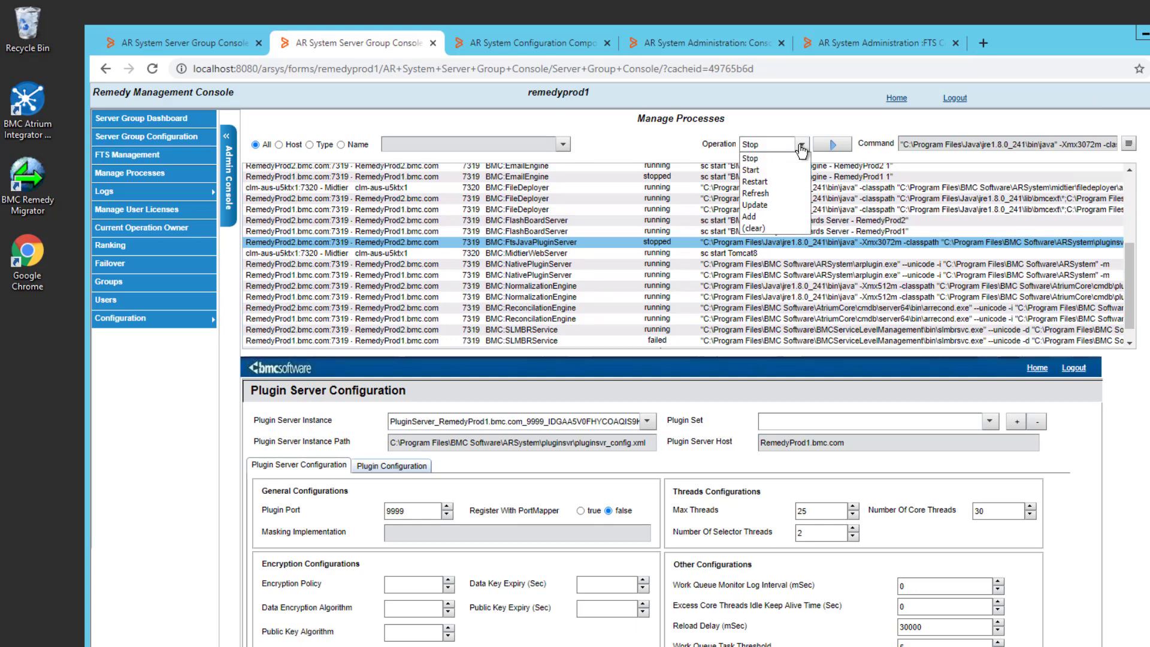
{"action": "left_click", "coordinate": [756, 169]}
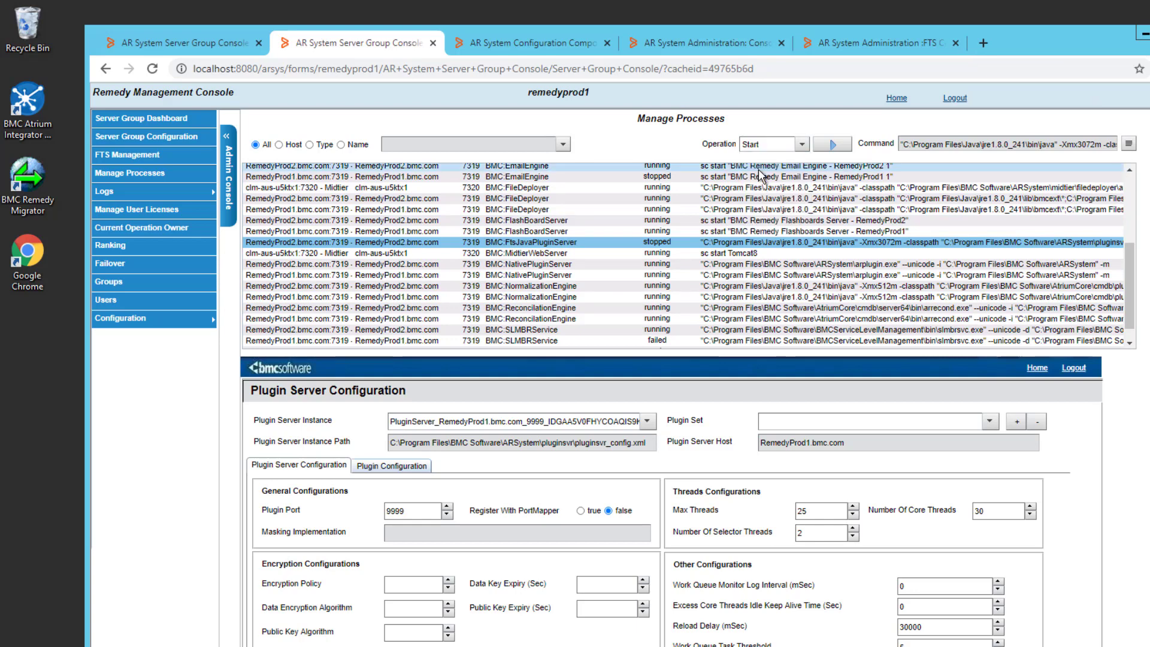
{"action": "left_click", "coordinate": [835, 147]}
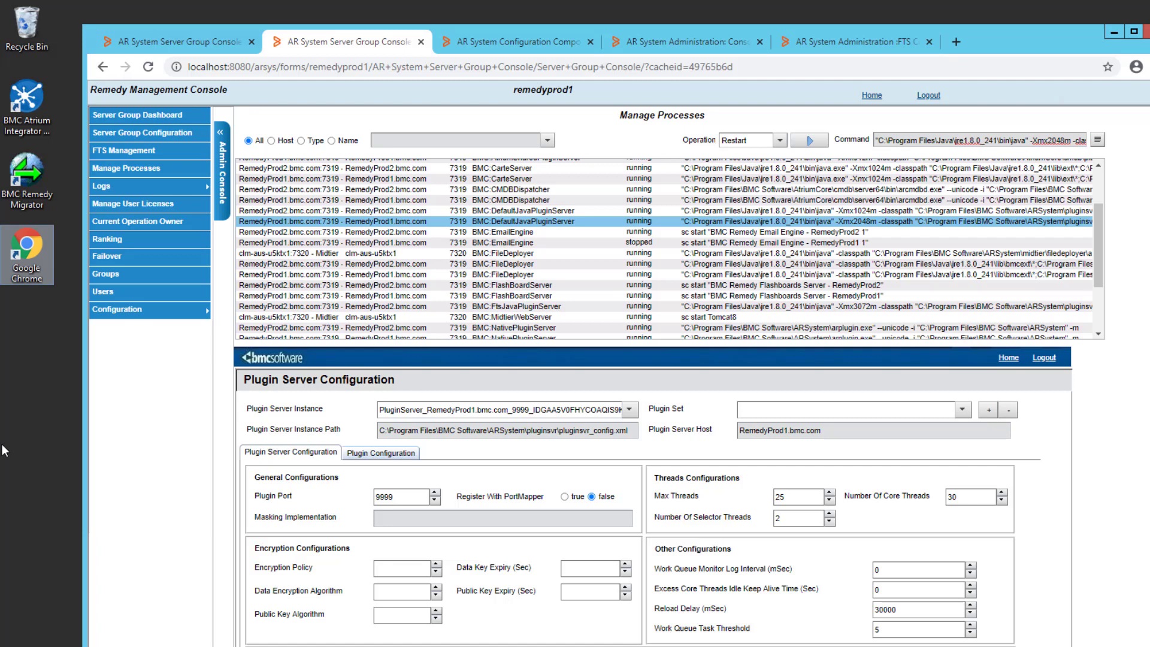
Update the RemedyProd2 DefaultJavaPluginServer command, changing -Xmx1024m to -Xmx2048m.
{"action": "left_click", "coordinate": [391, 211]}
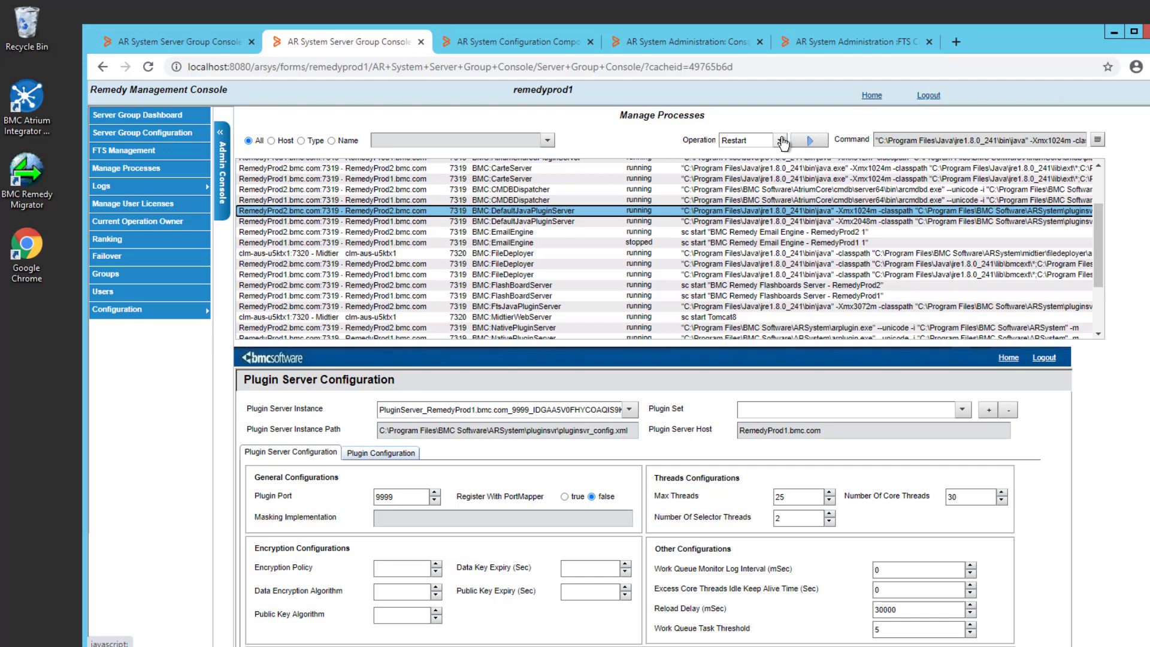
{"action": "left_click", "coordinate": [779, 141]}
{"action": "left_click", "coordinate": [745, 201]}
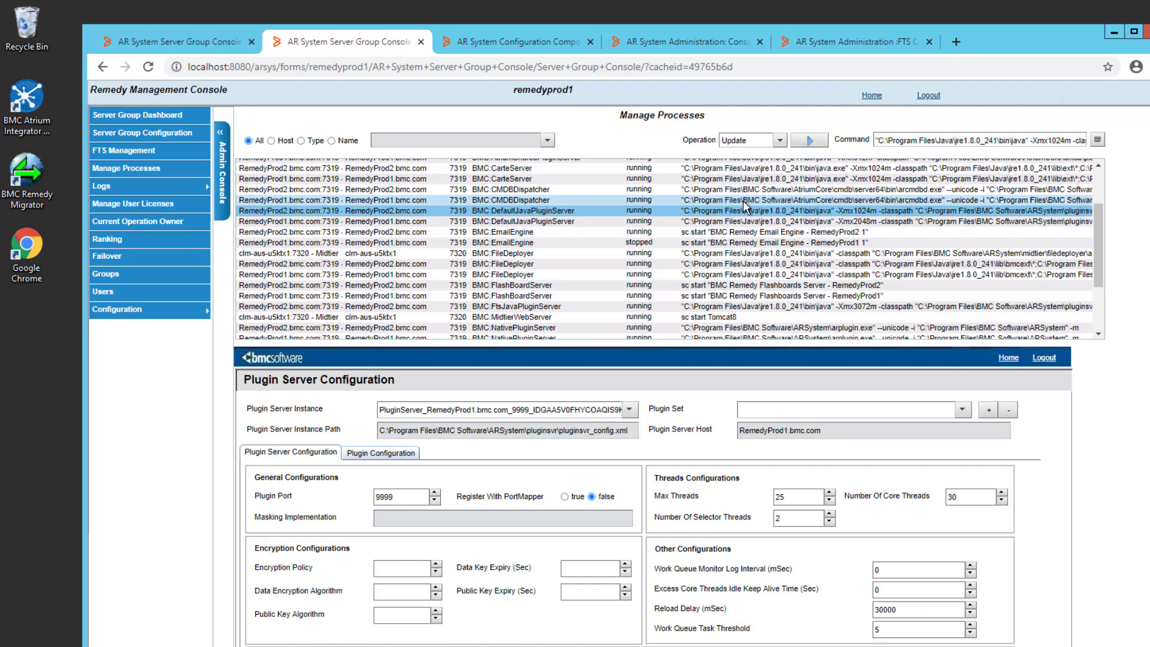
{"action": "left_click", "coordinate": [952, 139]}
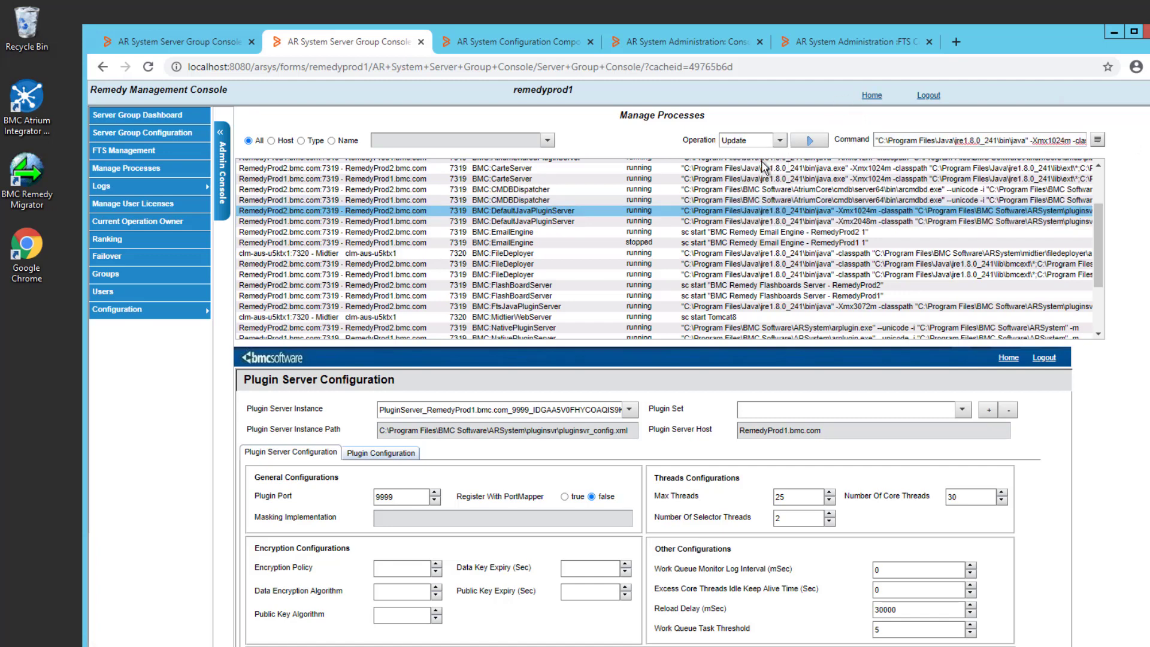
{"action": "left_click", "coordinate": [1045, 141]}
{"action": "key", "text": "Delete"}
{"action": "key", "text": "Delete"}
{"action": "key", "text": "Delete"}
{"action": "key", "text": "Delete"}
{"action": "key", "text": "Delete"}
{"action": "type", "text": "2048"}
{"action": "left_click", "coordinate": [810, 141]}
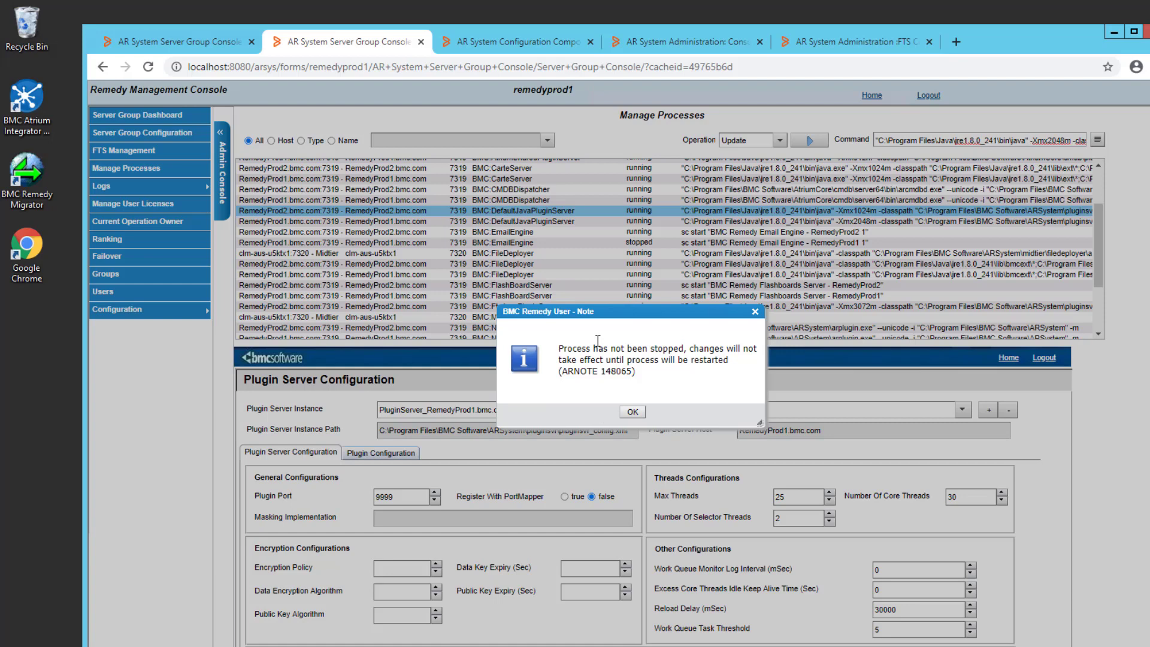
Dismiss the pending-changes note and restart the RemedyProd2 DefaultJavaPluginServer process.
{"action": "left_click", "coordinate": [627, 415]}
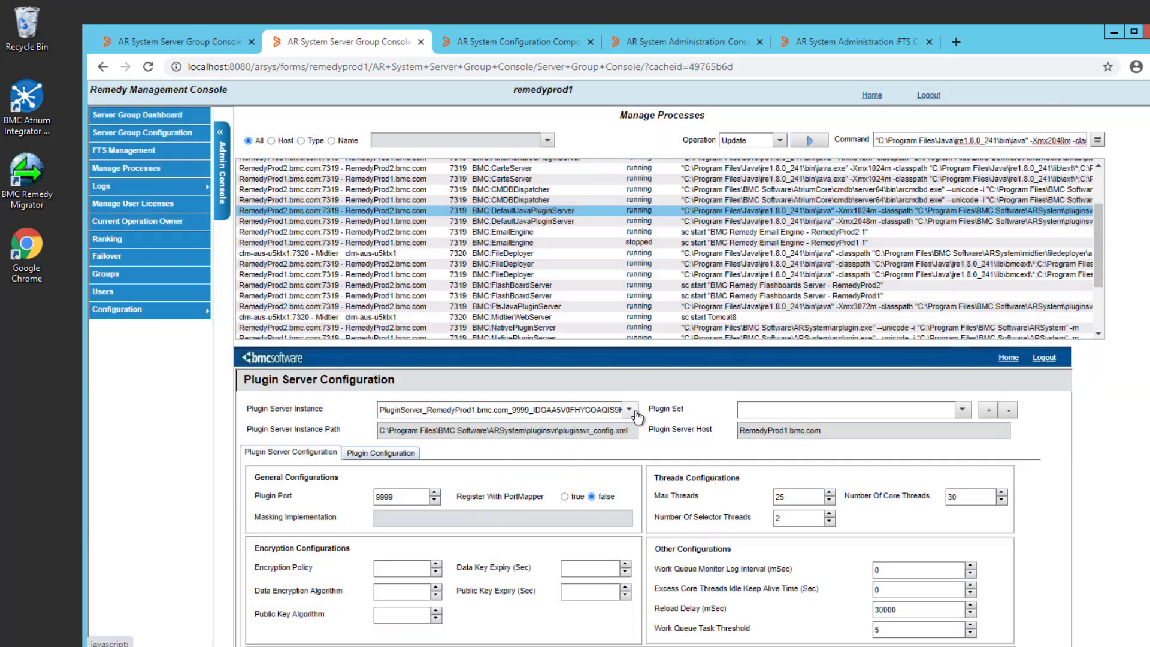
{"action": "left_click", "coordinate": [780, 141]}
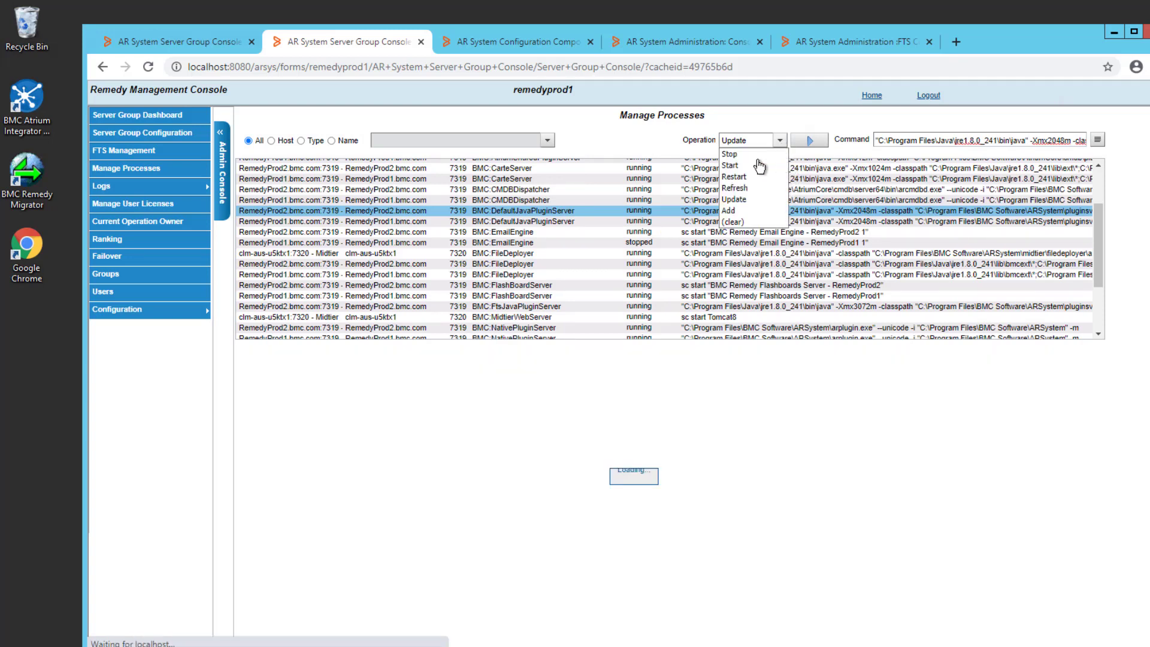
{"action": "left_click", "coordinate": [736, 177]}
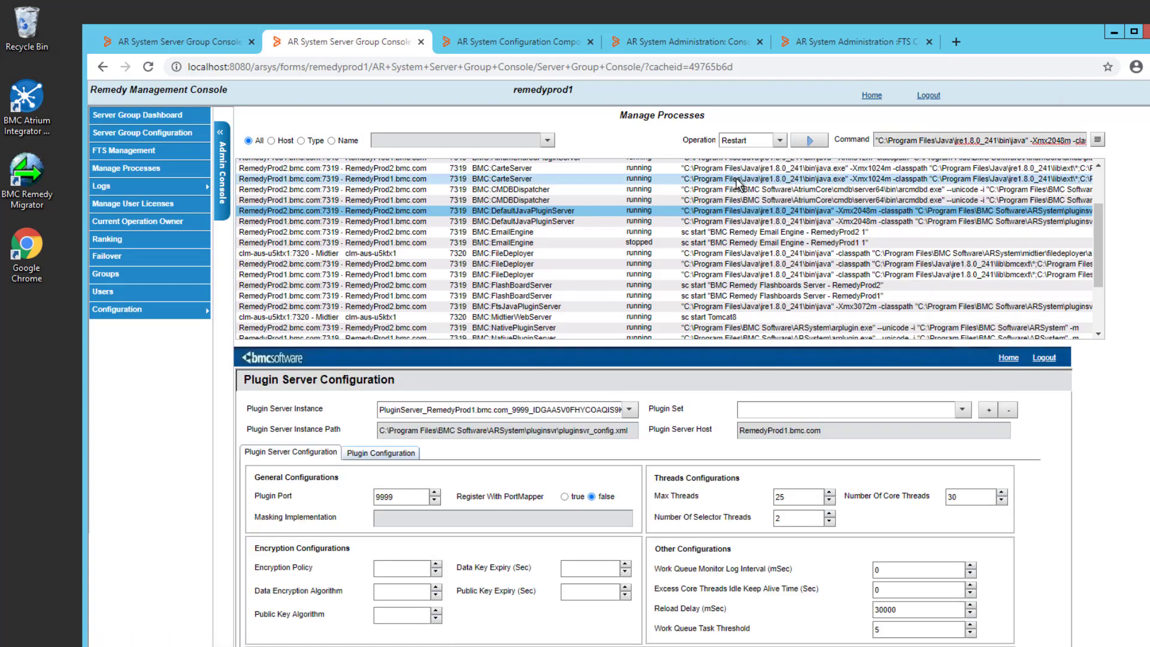
{"action": "left_click", "coordinate": [806, 145]}
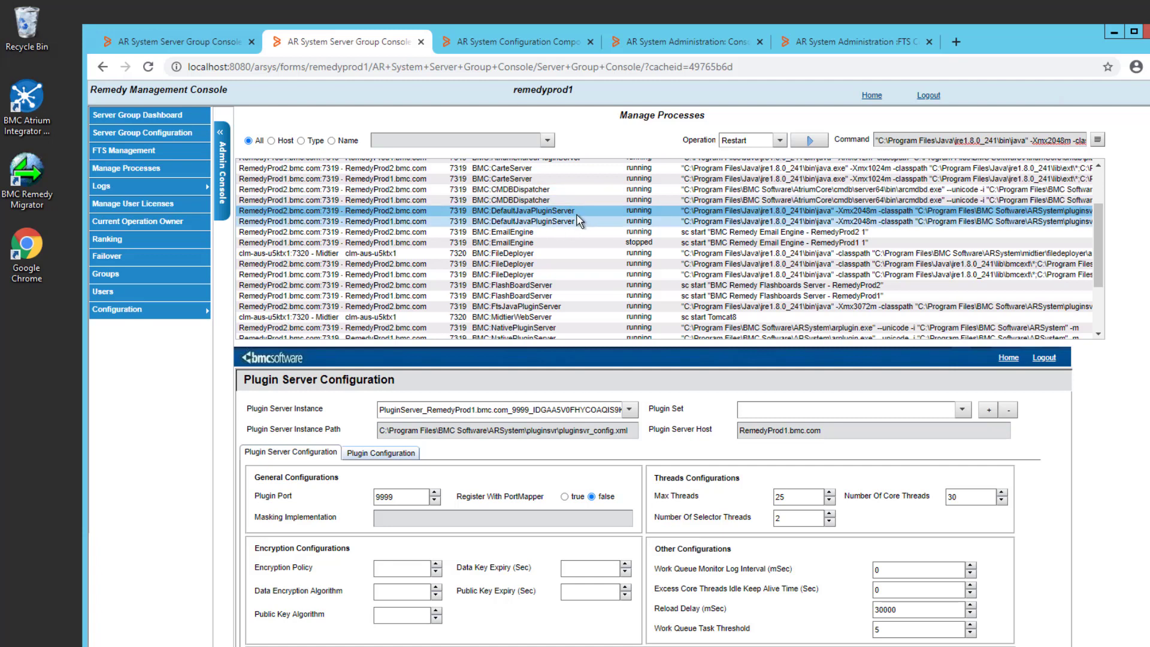
Update the RemedyProd1 DefaultJavaPluginServer command, changing -Xmx2048m to -Xmx3072m.
{"action": "left_click", "coordinate": [541, 223]}
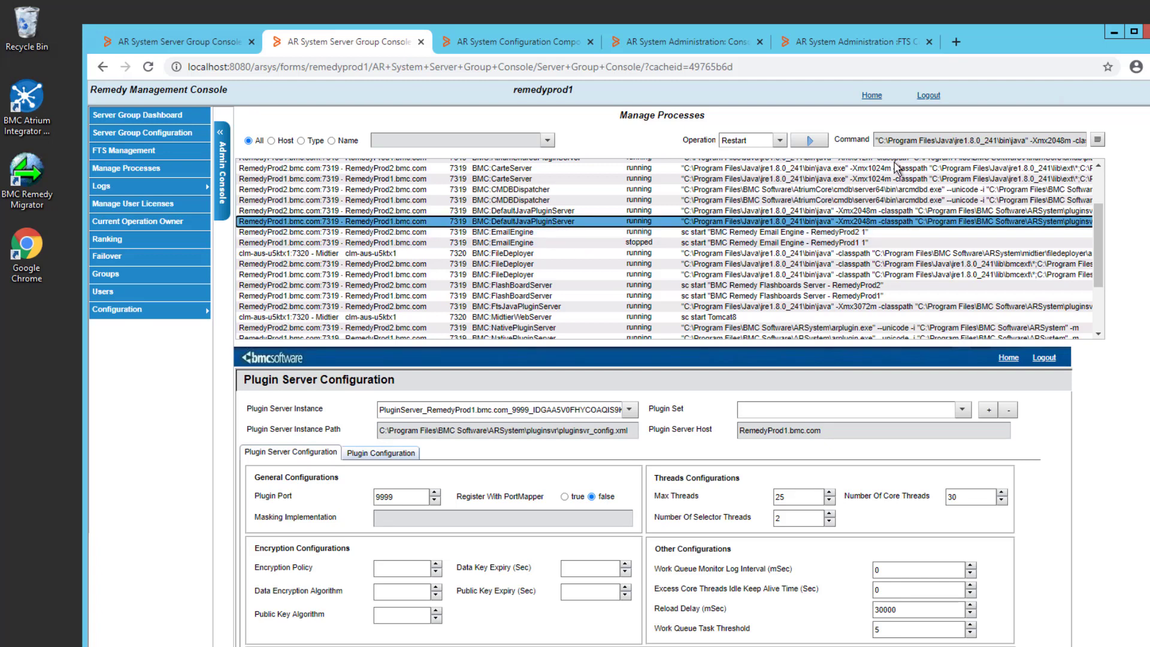
{"action": "left_click", "coordinate": [780, 140]}
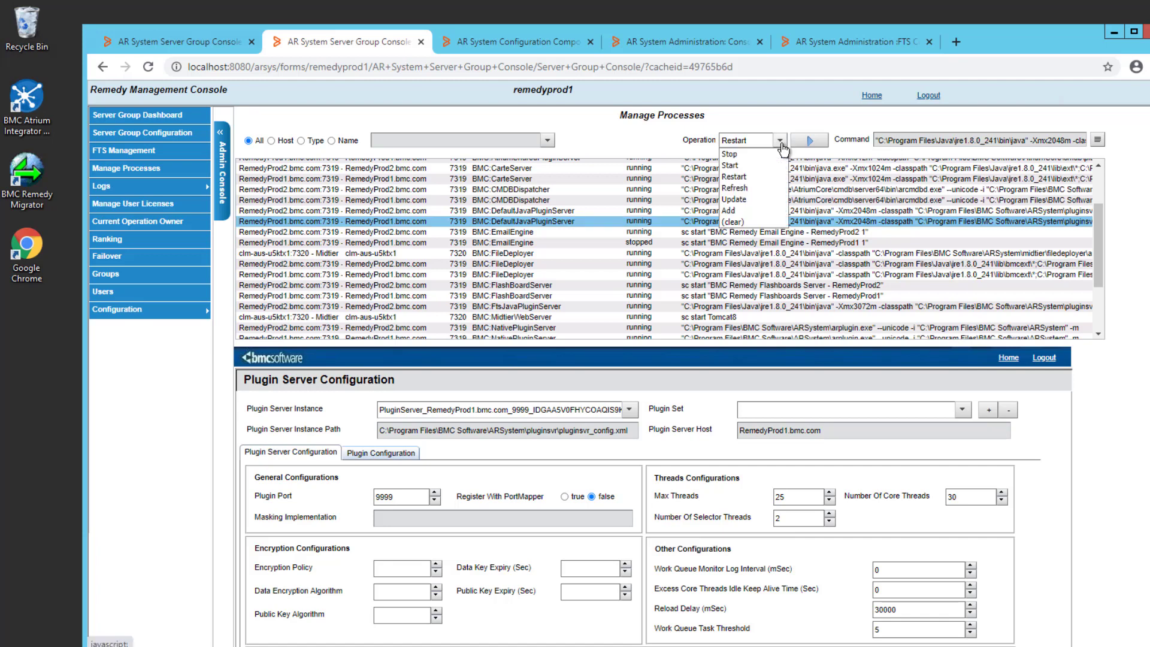
{"action": "left_click", "coordinate": [746, 200]}
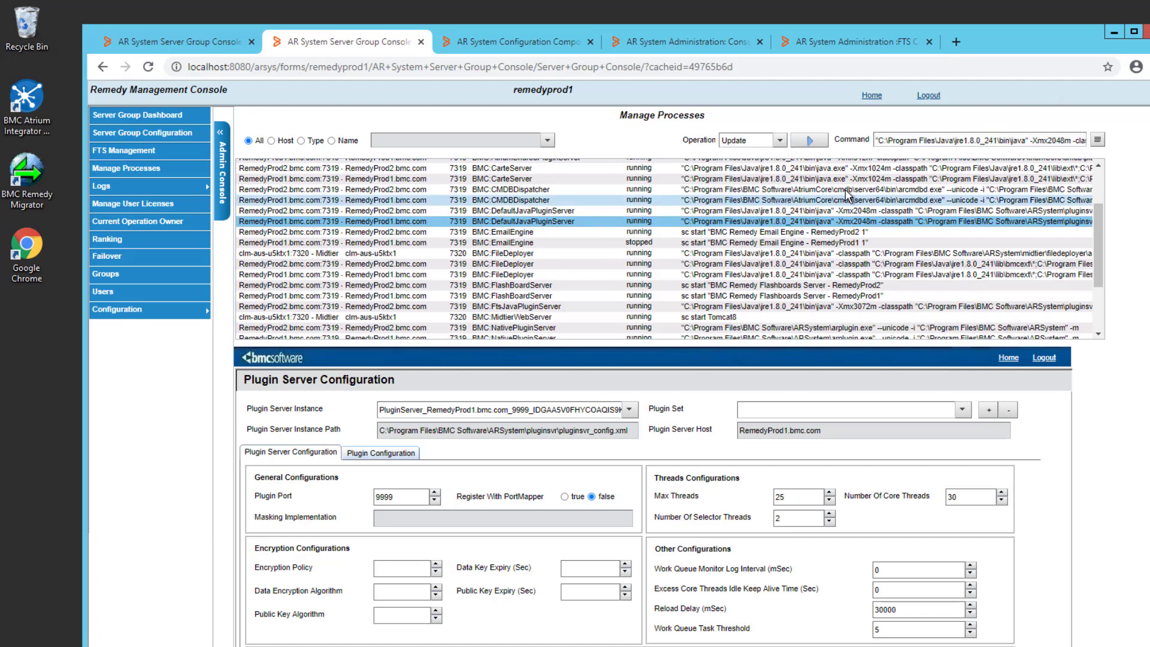
{"action": "left_click", "coordinate": [1049, 141]}
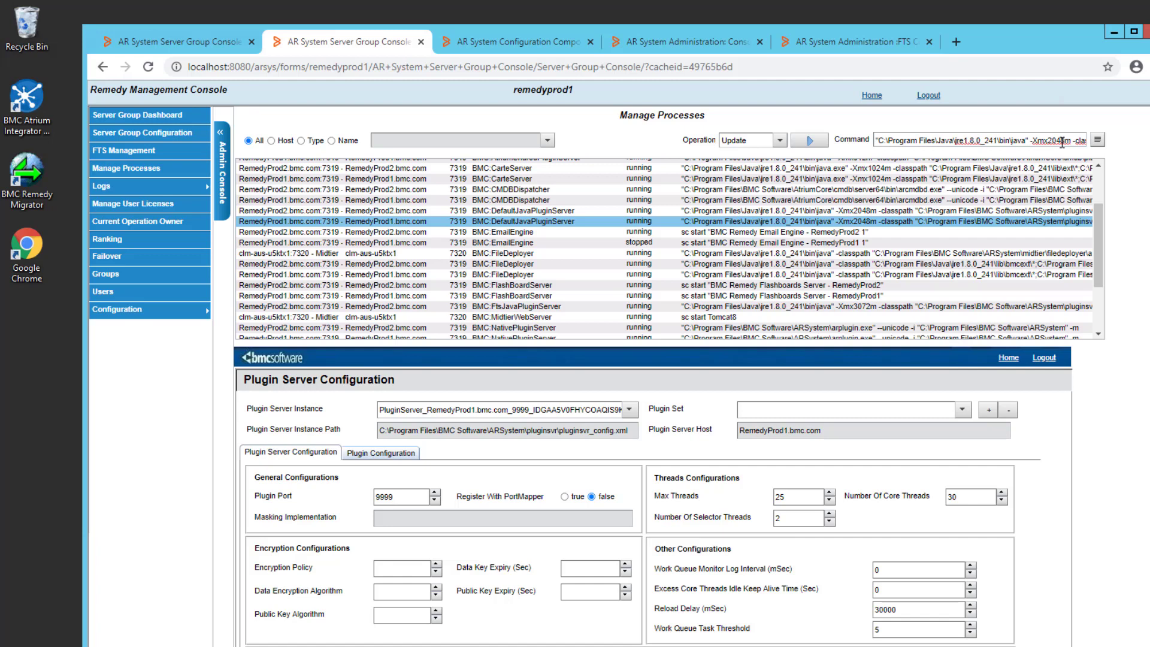
{"action": "key", "text": "BackSpace"}
{"action": "key", "text": "BackSpace"}
{"action": "key", "text": "BackSpace"}
{"action": "key", "text": "BackSpace"}
{"action": "type", "text": "3072"}
{"action": "left_click", "coordinate": [810, 142]}
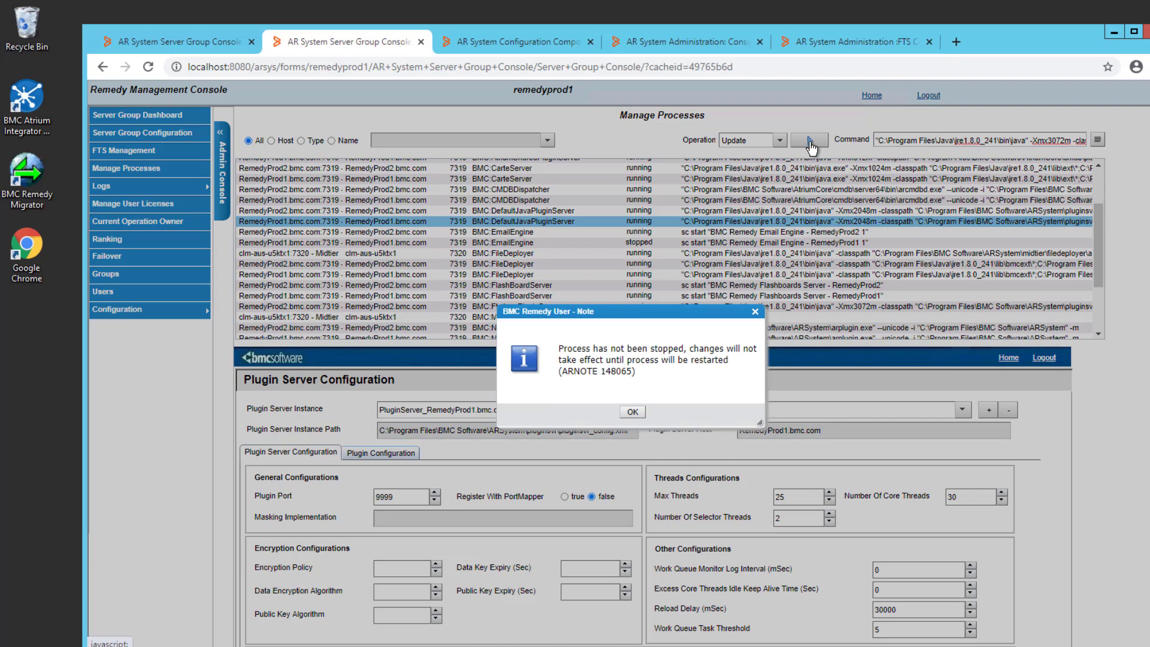
Dismiss the restart-needed note and choose Restart as the RemedyProd1 process operation.
{"action": "left_click", "coordinate": [634, 415]}
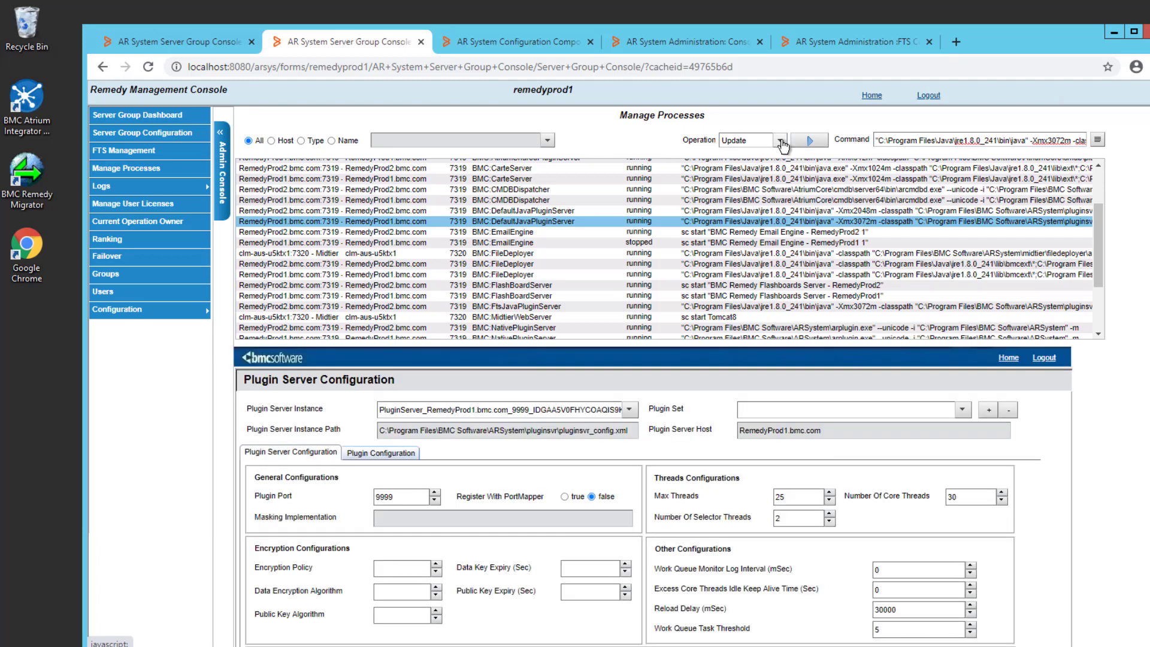
{"action": "left_click", "coordinate": [780, 140]}
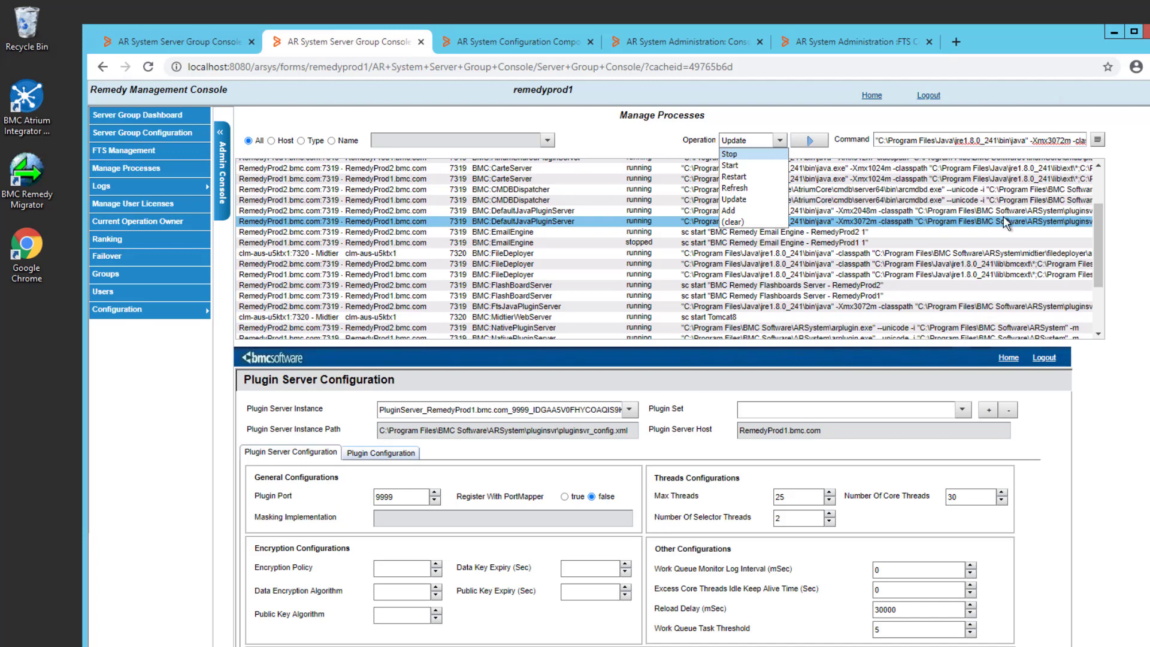
{"action": "left_click", "coordinate": [735, 177]}
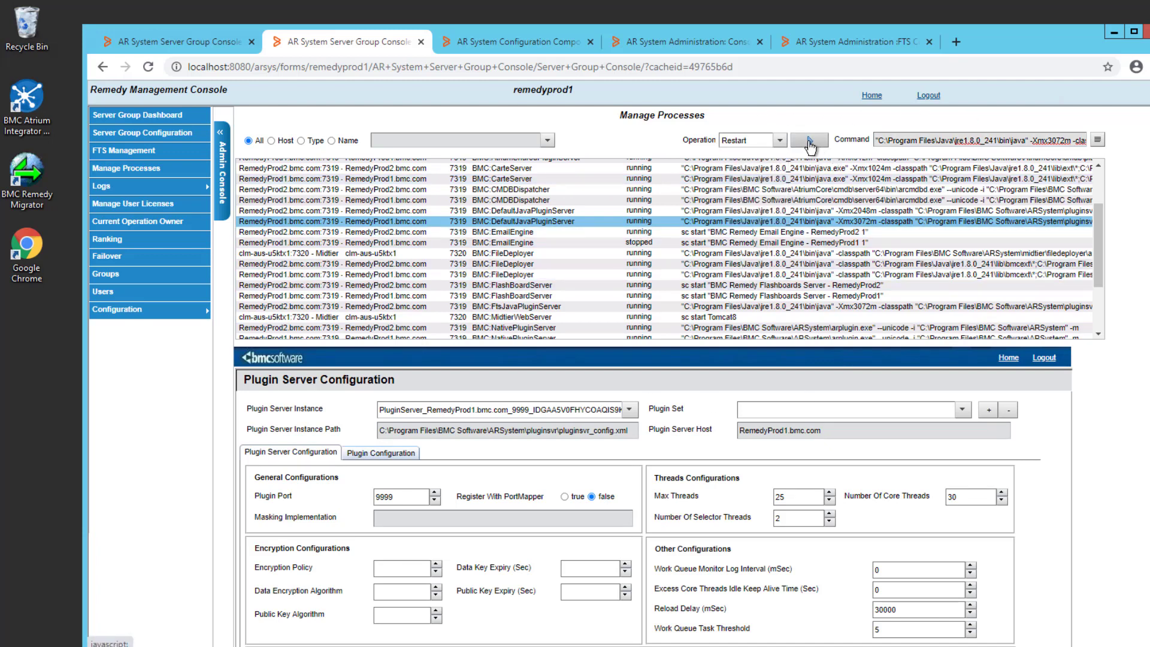
Run the RemedyProd1 restart, dismiss the ARERR 8760 error, then reload Manage Processes and reselect the process.
{"action": "left_click", "coordinate": [810, 142]}
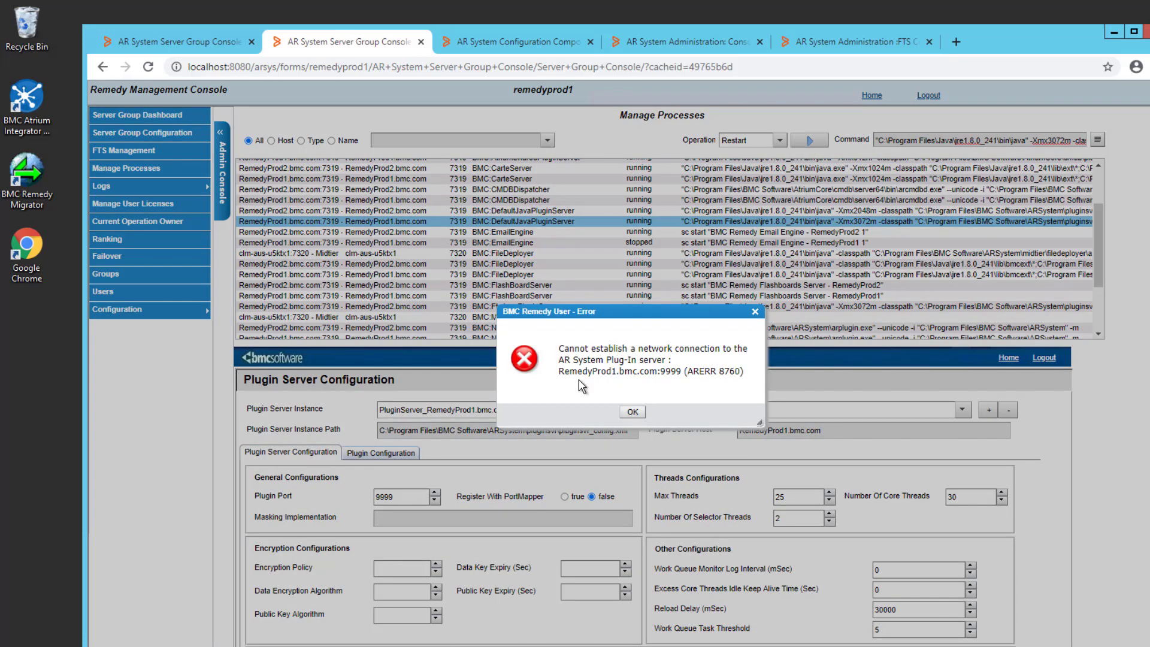
{"action": "left_click", "coordinate": [632, 412]}
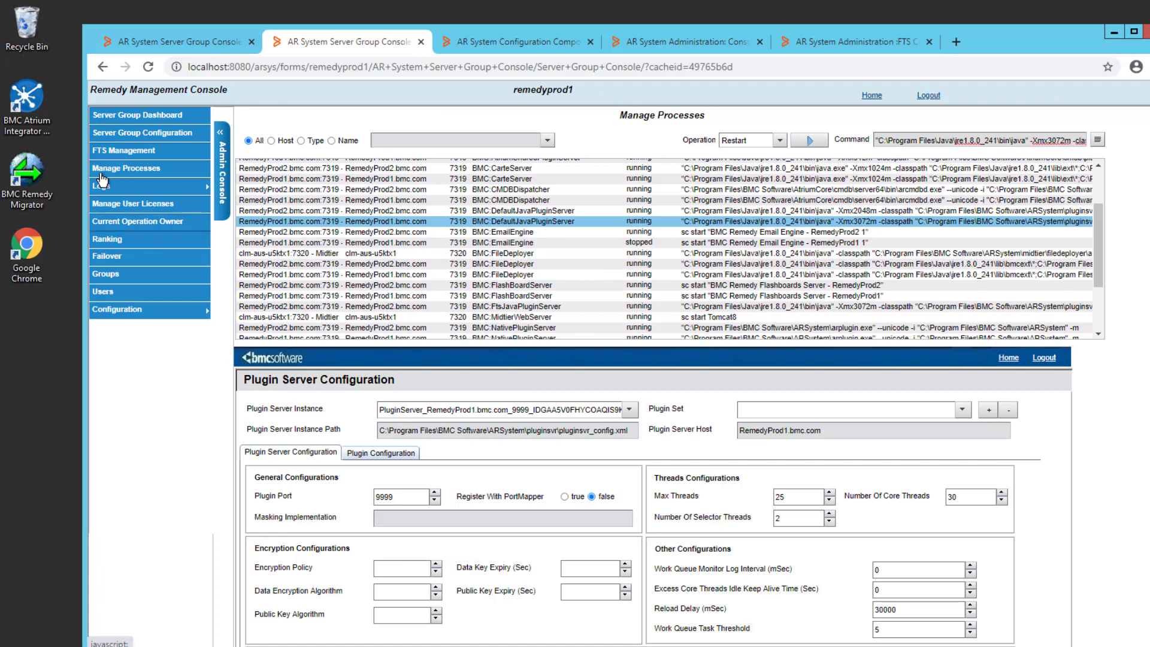
{"action": "left_click", "coordinate": [126, 206]}
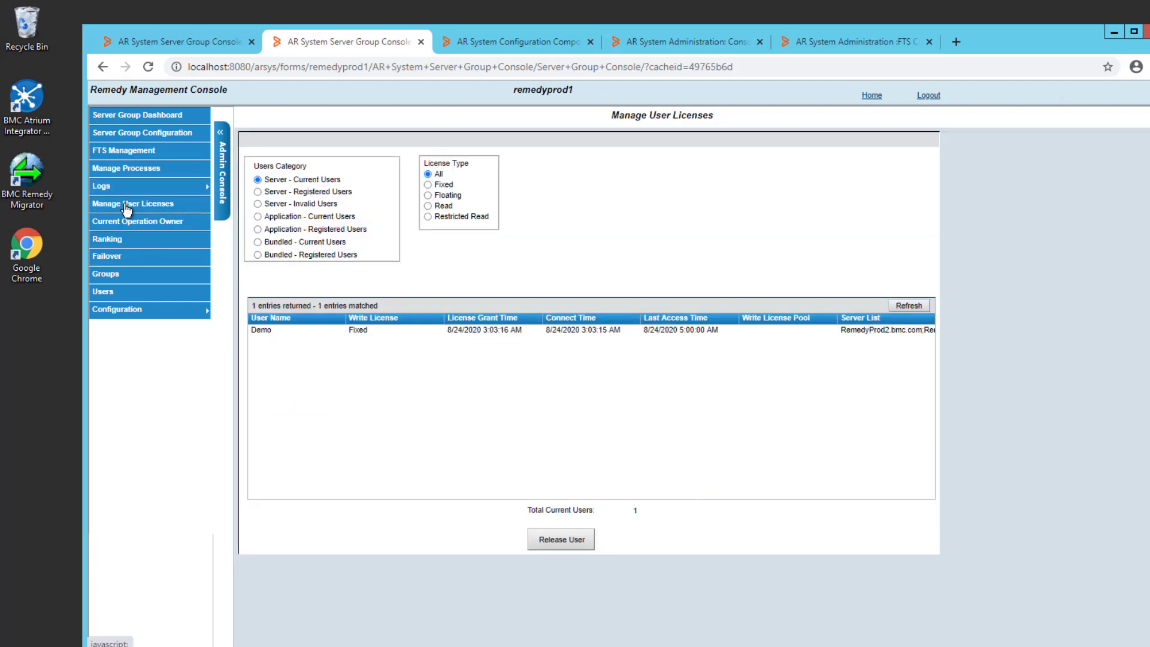
{"action": "left_click", "coordinate": [120, 170]}
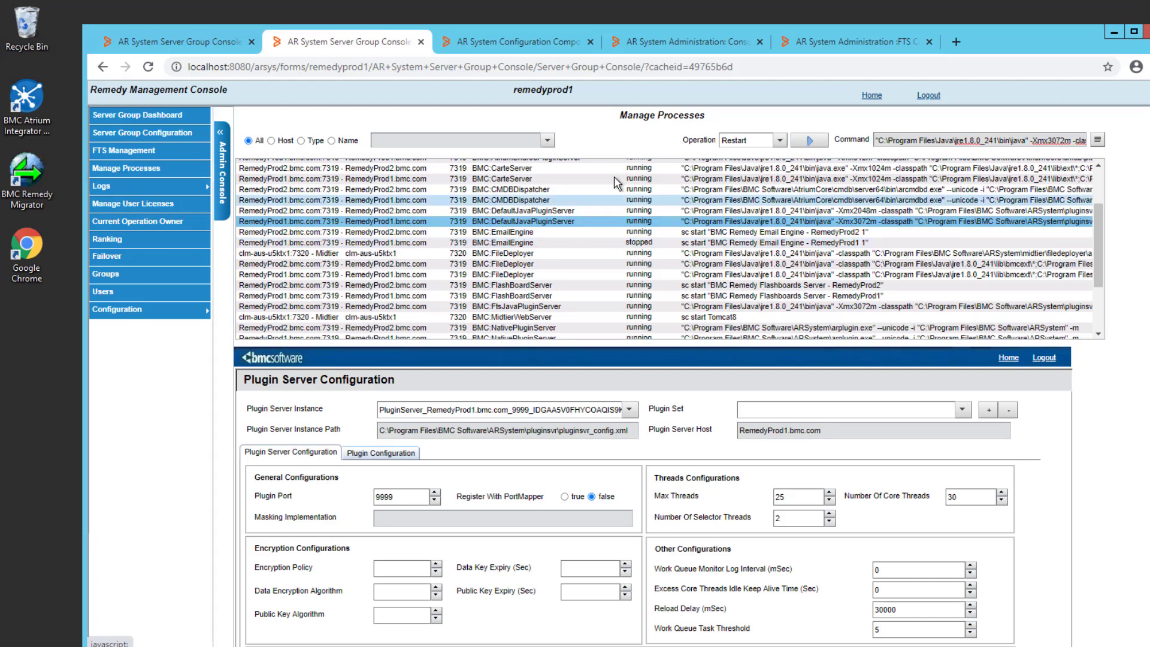
{"action": "left_click", "coordinate": [866, 220]}
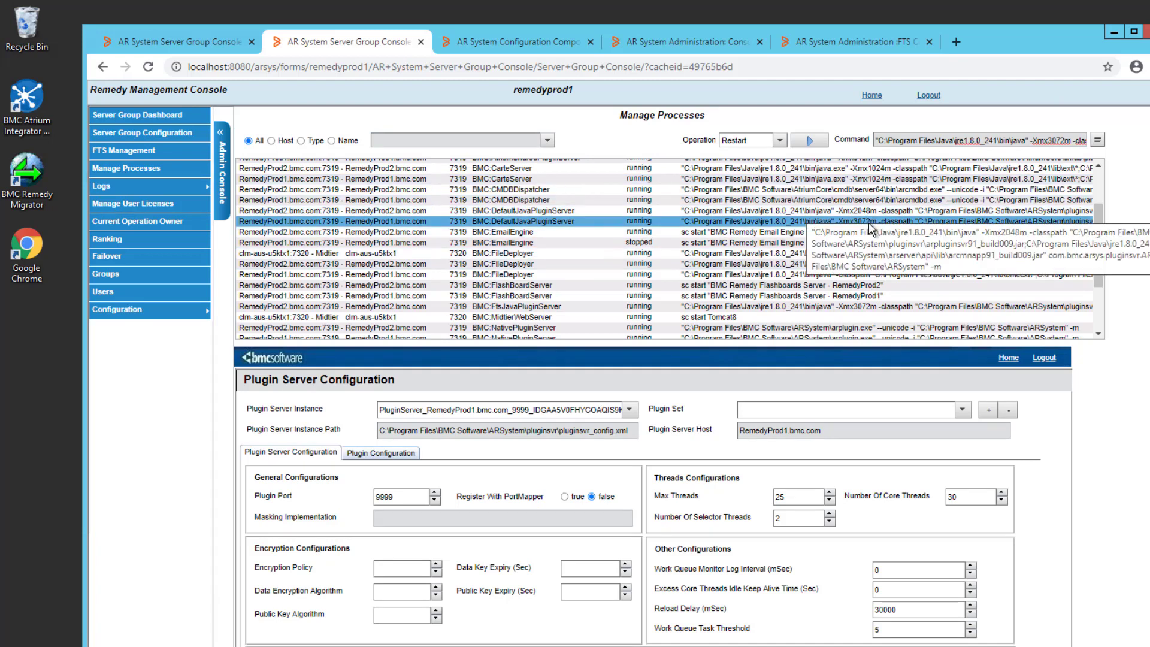